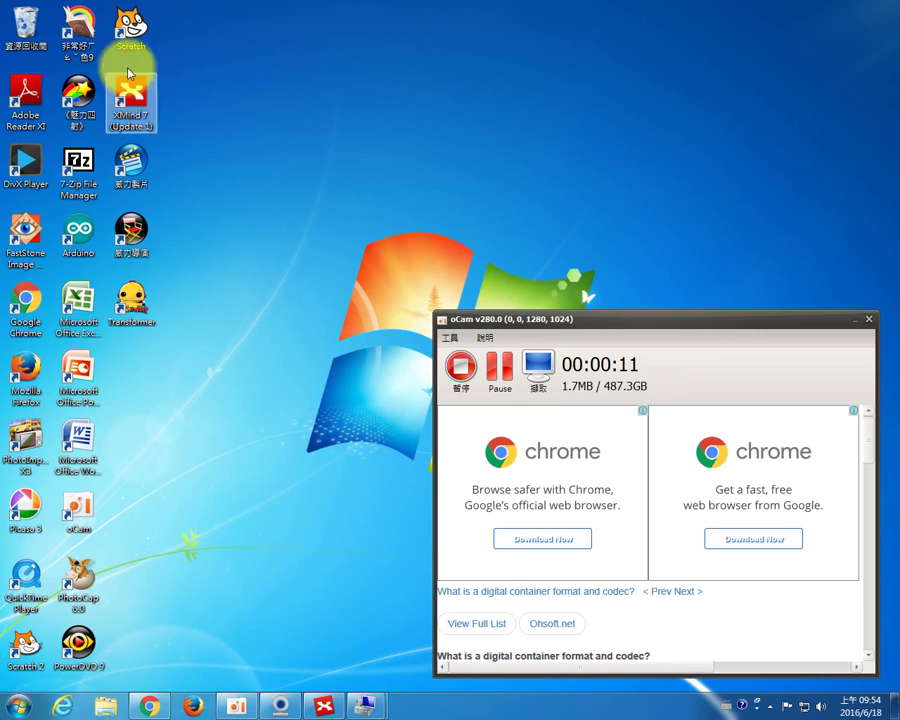
- Move the Scratch 2 shortcut below the Transformer shortcut on the desktop and launch Transformer
{"action": "left_click_drag", "start_coordinate": [26, 648], "coordinate": [160, 375]}
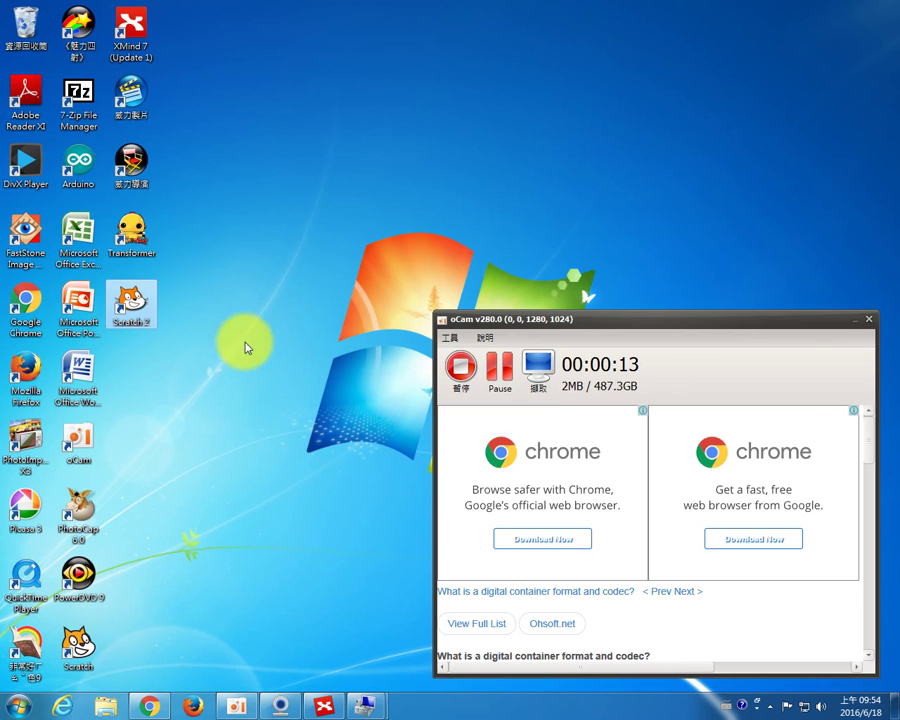
{"action": "left_click", "coordinate": [141, 238]}
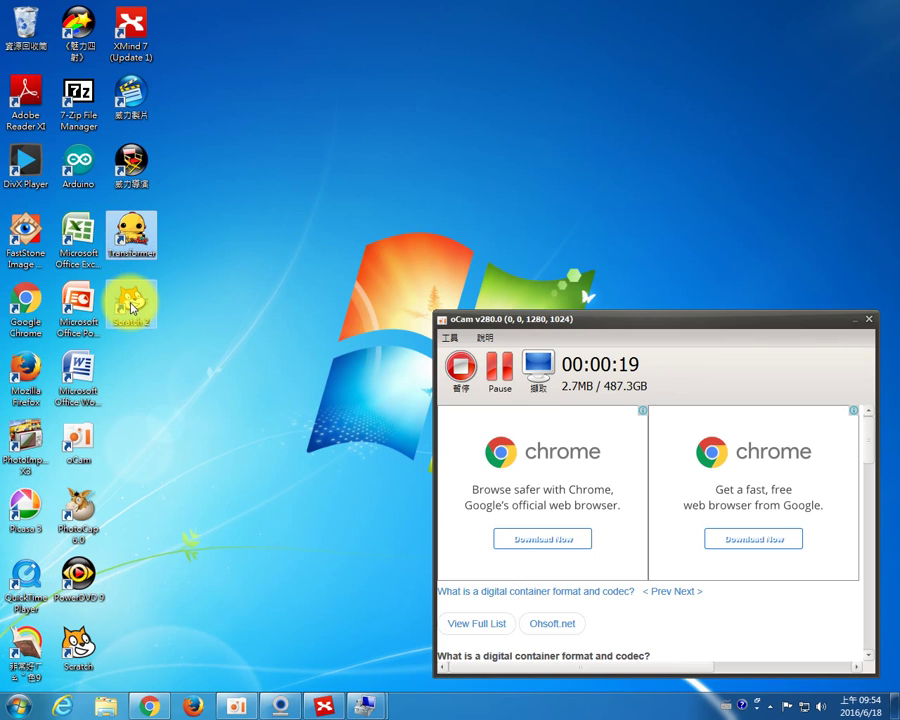
{"action": "double_click", "coordinate": [137, 235]}
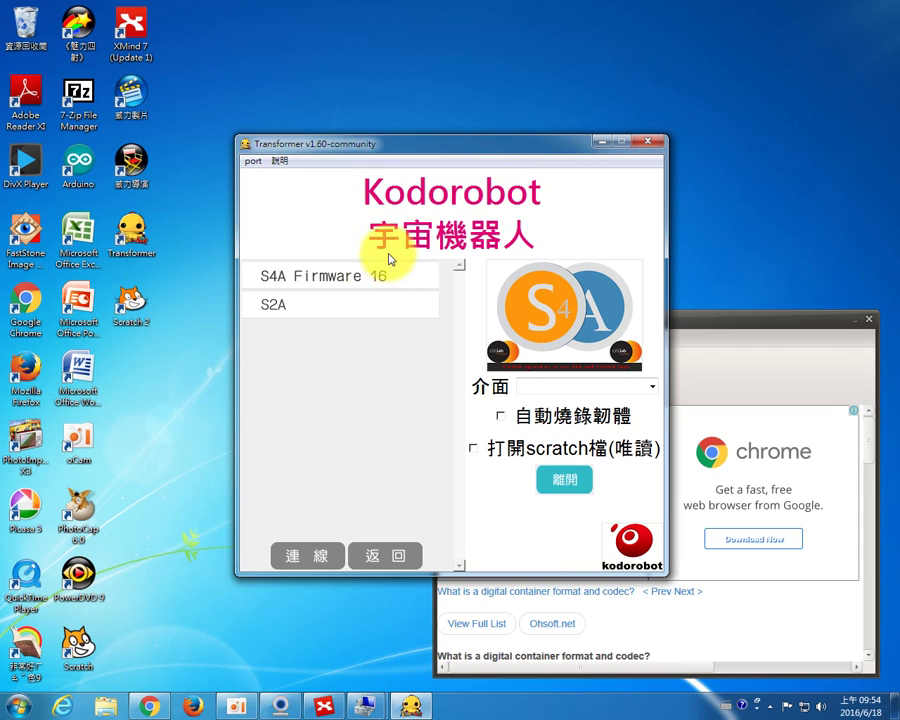
- Compare the S4A Firmware 16 and S2A modes in the list and select S2A
{"action": "left_click", "coordinate": [306, 281]}
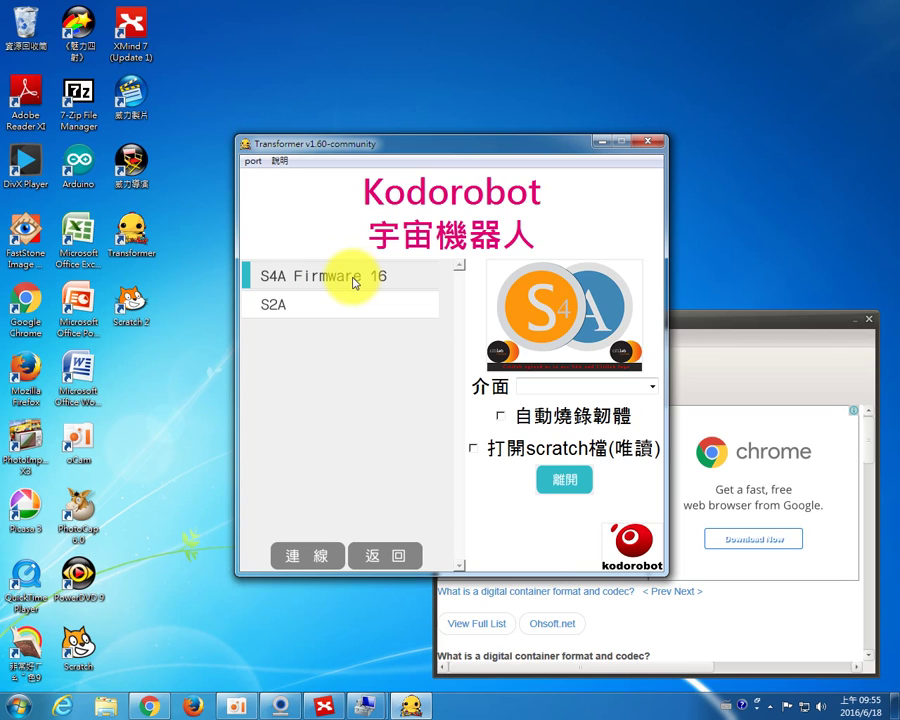
{"action": "left_click", "coordinate": [300, 304]}
{"action": "left_click", "coordinate": [302, 276]}
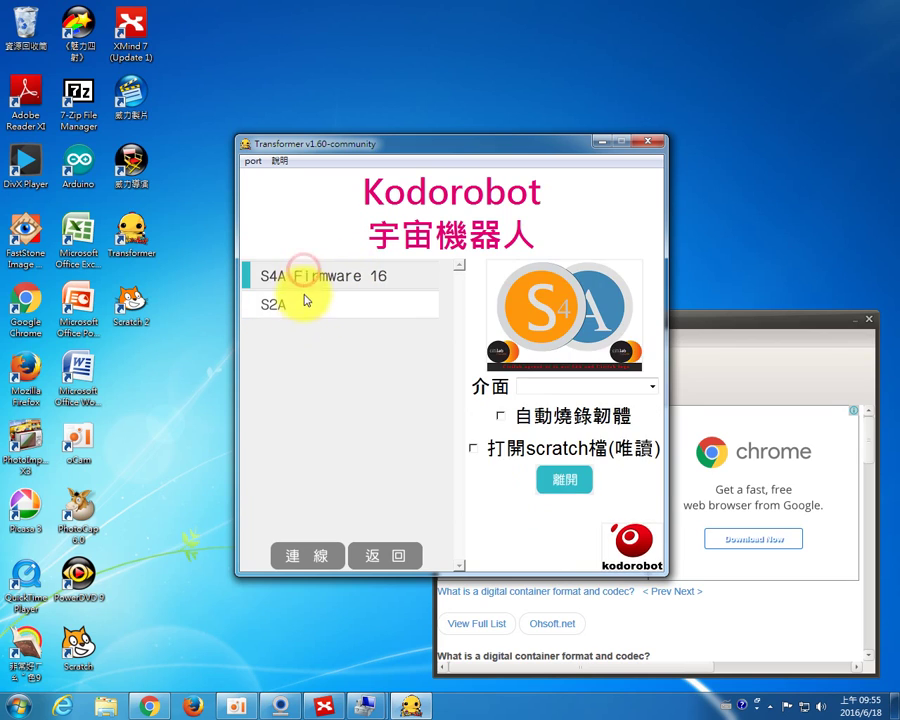
{"action": "left_click", "coordinate": [300, 304]}
{"action": "left_click", "coordinate": [302, 278]}
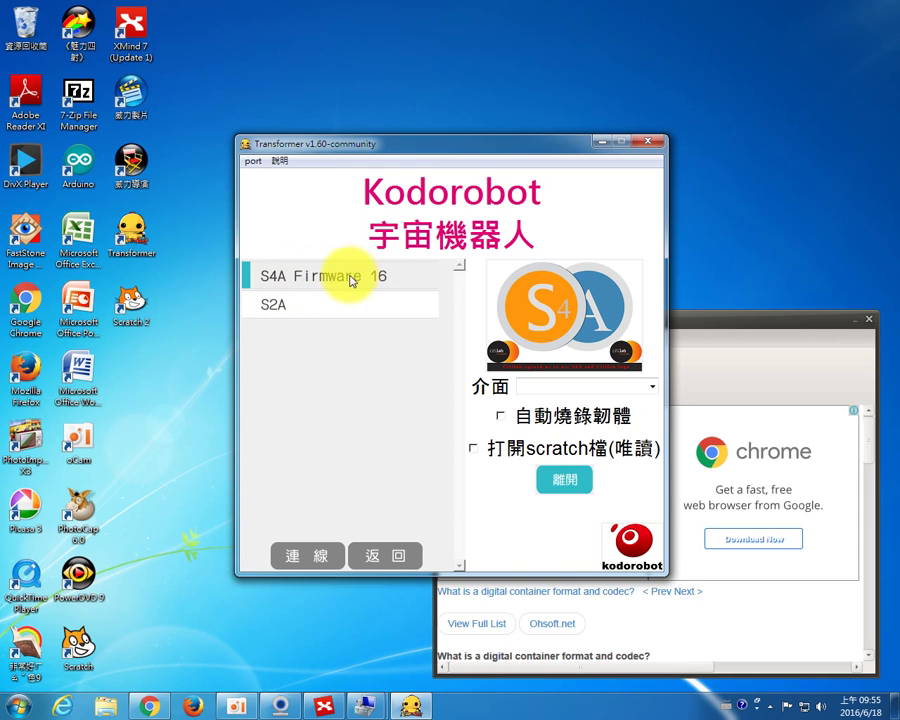
{"action": "left_click", "coordinate": [314, 306]}
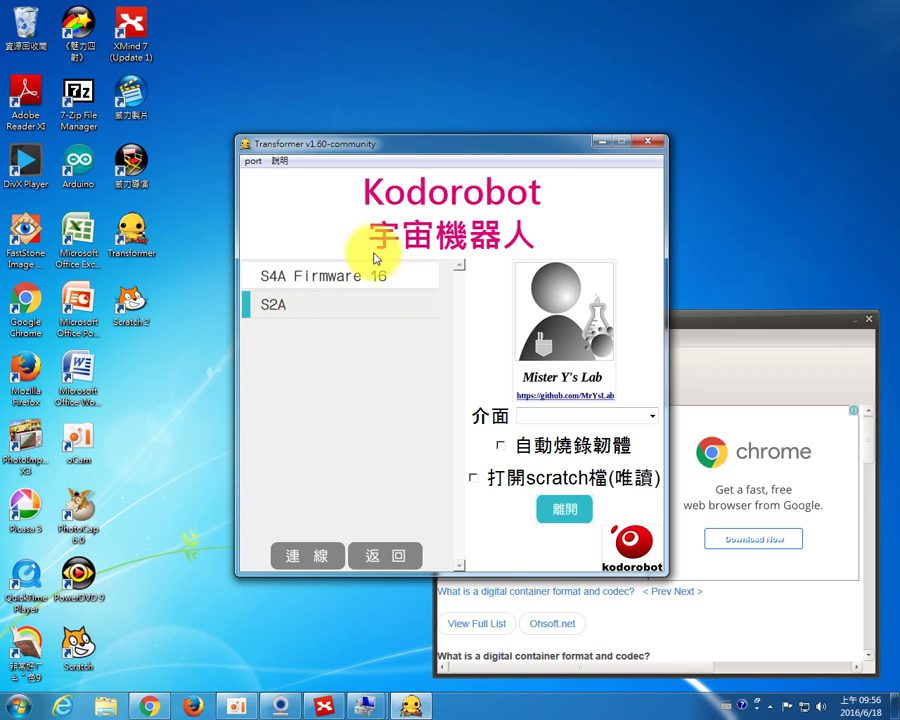
{"action": "left_click_drag", "start_coordinate": [398, 145], "coordinate": [338, 24]}
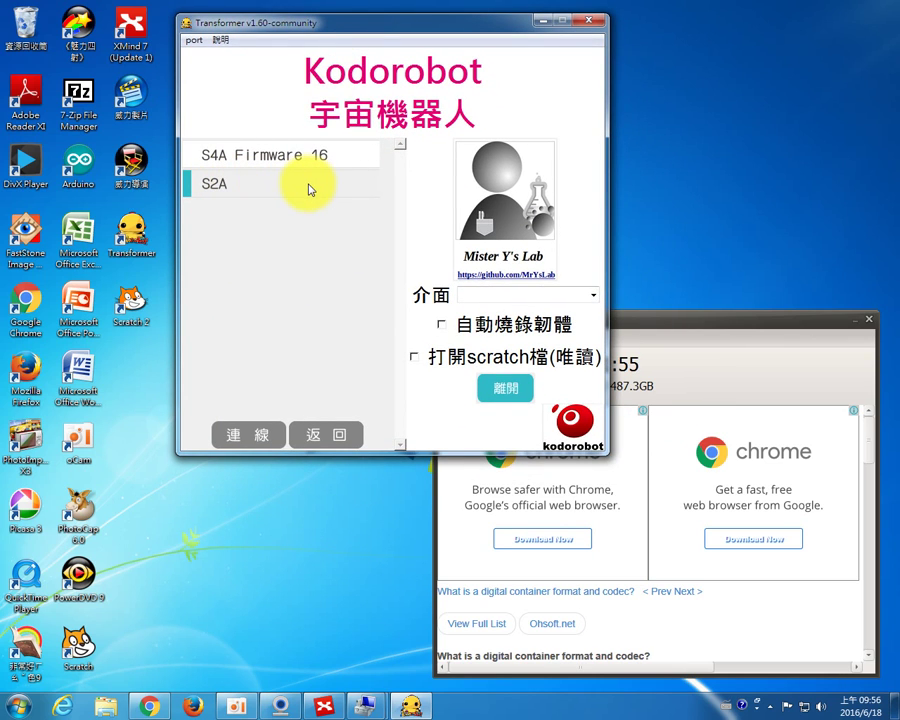
{"action": "left_click", "coordinate": [288, 160]}
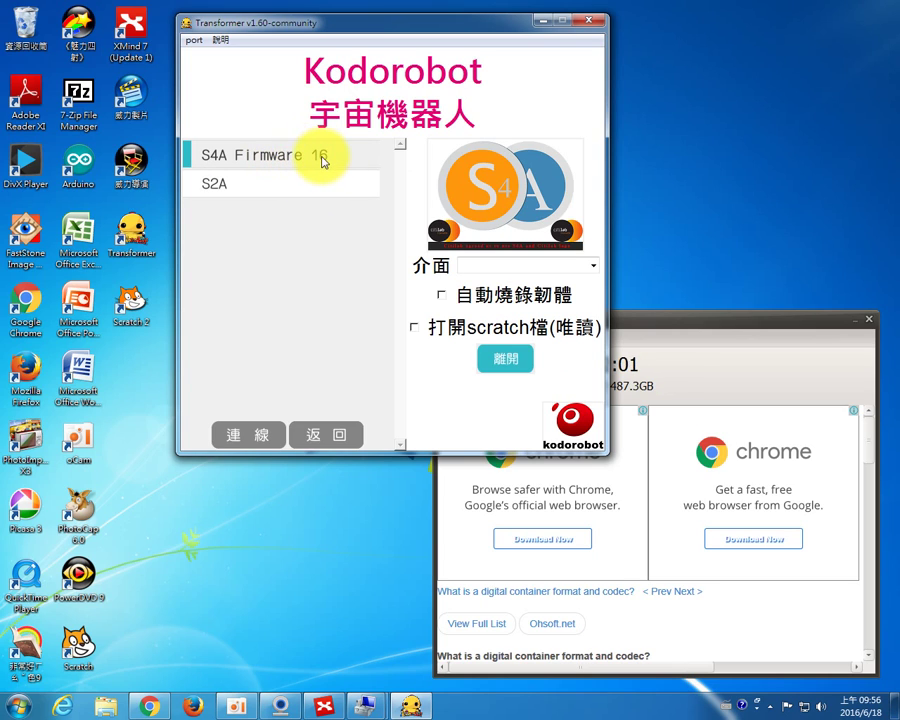
{"action": "left_click", "coordinate": [286, 182]}
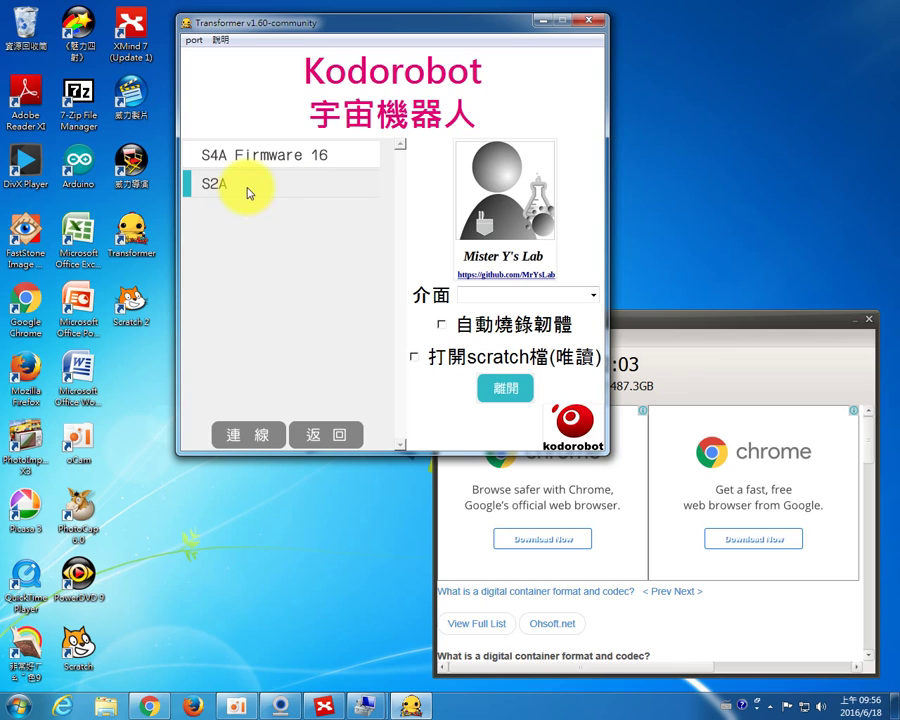
- Try the 不使用arduino (default) and COM1 (Communications Port) interfaces, and set the interface to COM3 (Arduino Uno)
{"action": "left_click", "coordinate": [593, 297]}
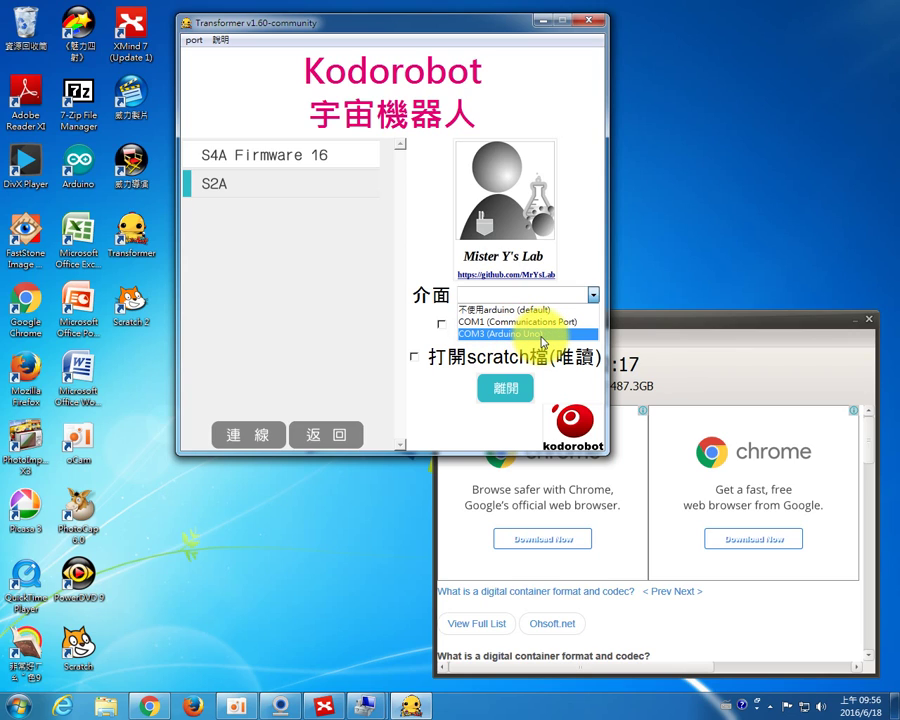
{"action": "left_click", "coordinate": [488, 309]}
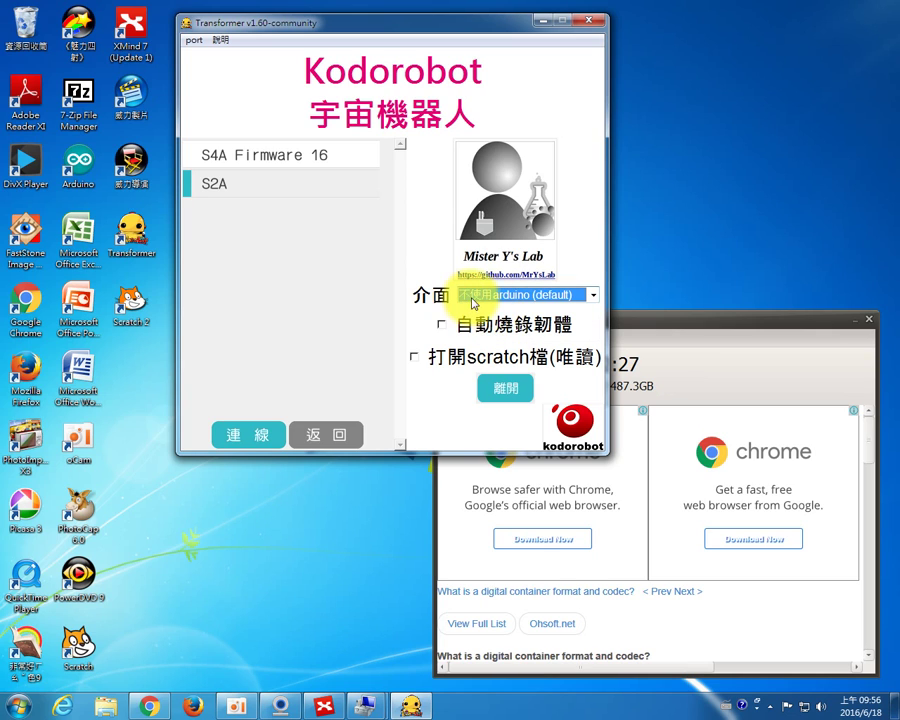
{"action": "left_click", "coordinate": [592, 295]}
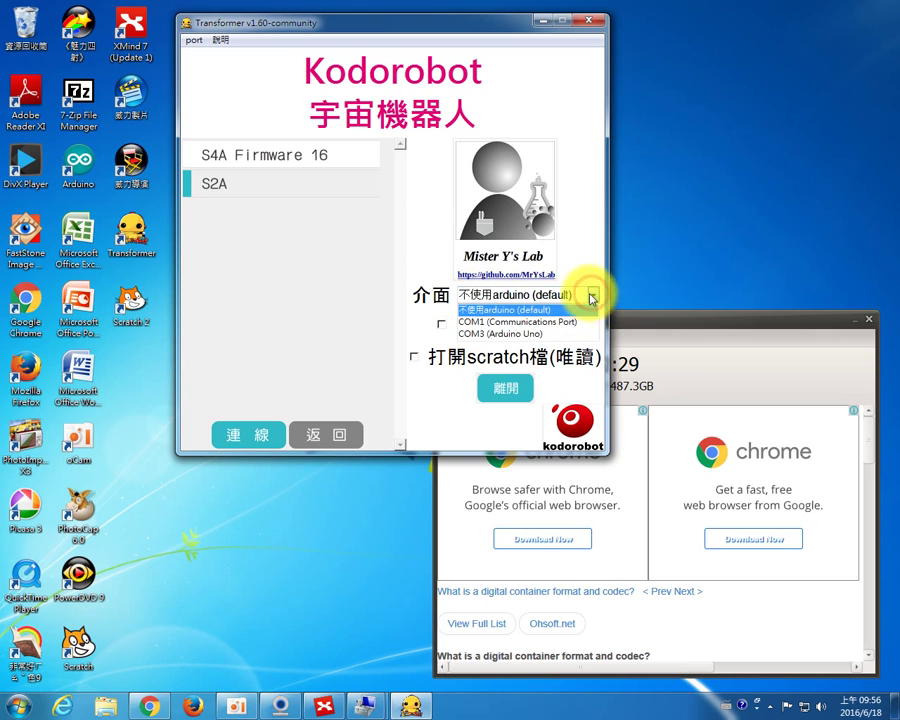
{"action": "left_click", "coordinate": [497, 323]}
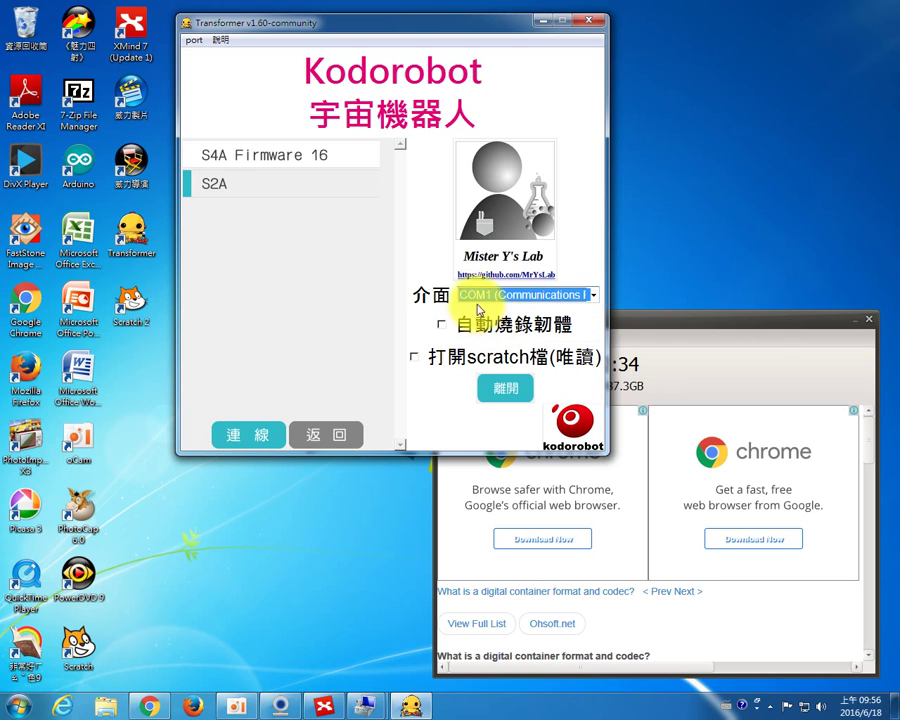
{"action": "left_click", "coordinate": [593, 295]}
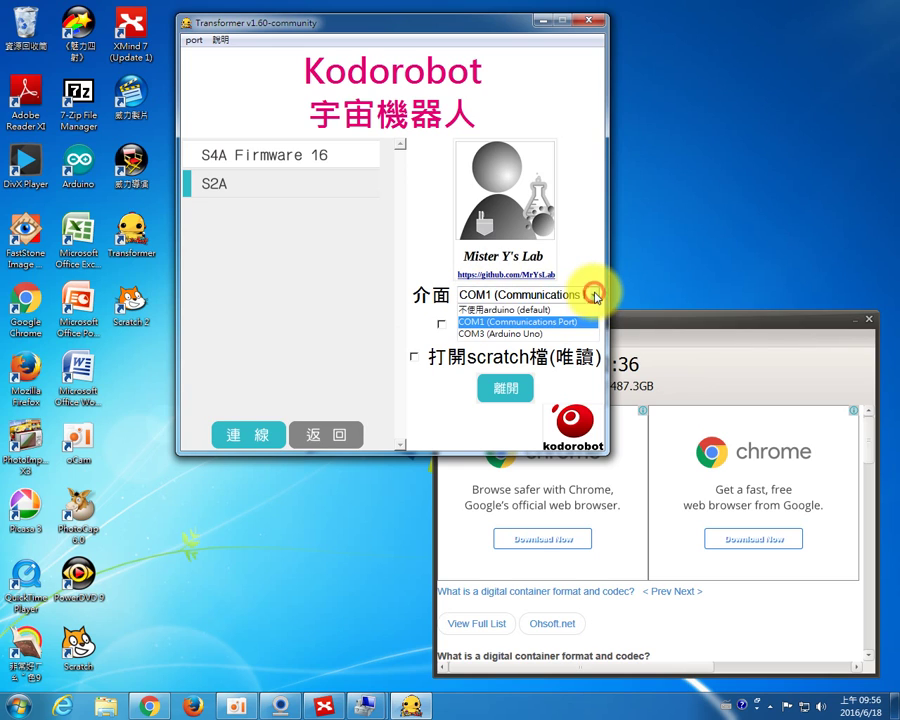
{"action": "left_click", "coordinate": [487, 334]}
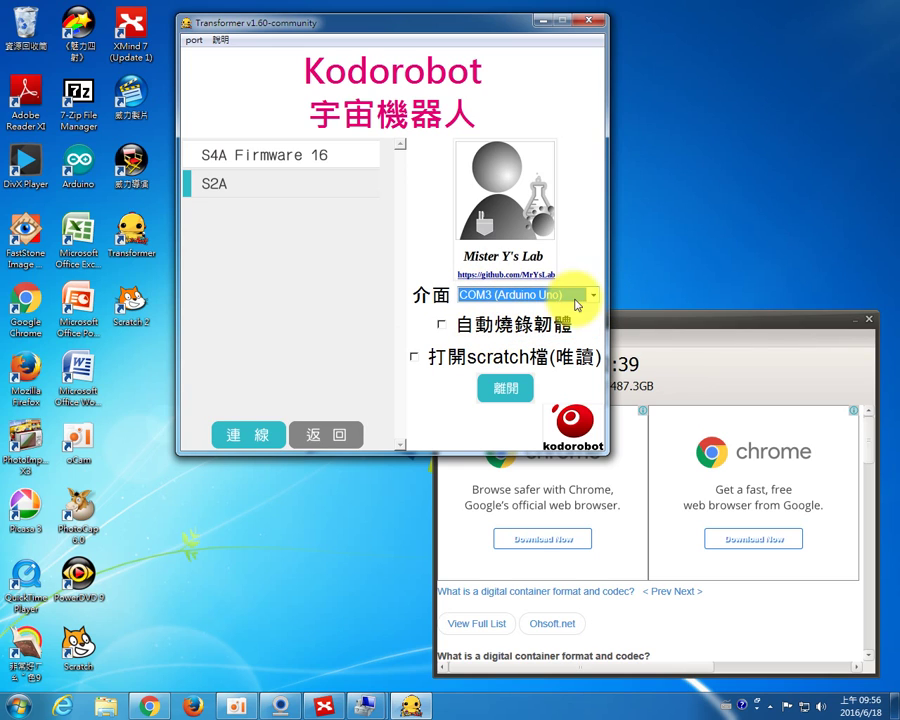
- Check the Device Manager list in the open Computer Management window, and close that window
{"action": "left_click", "coordinate": [594, 297]}
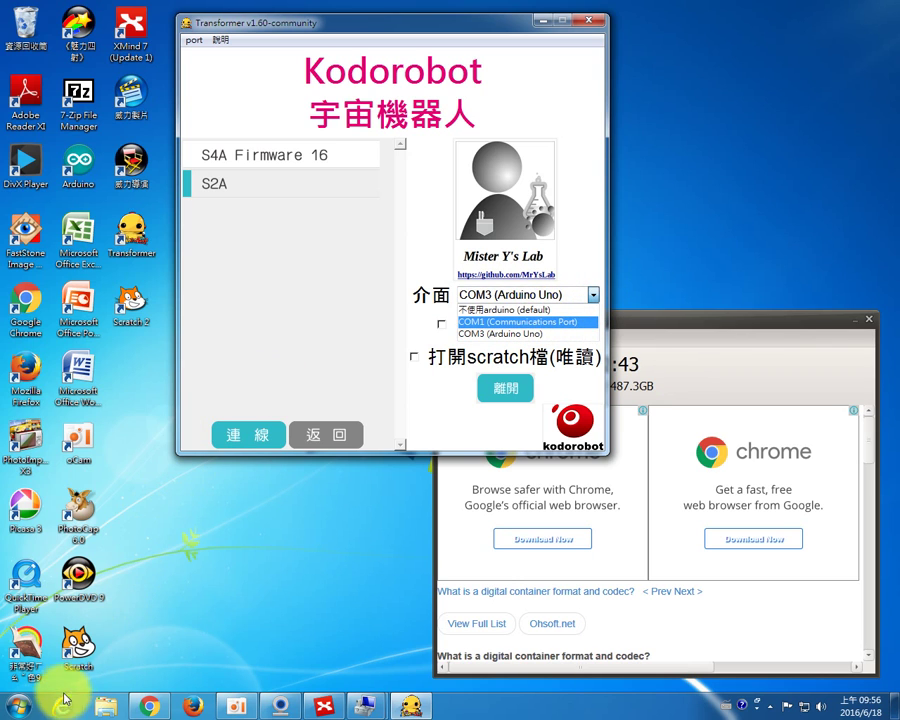
{"action": "mouse_move", "coordinate": [360, 708]}
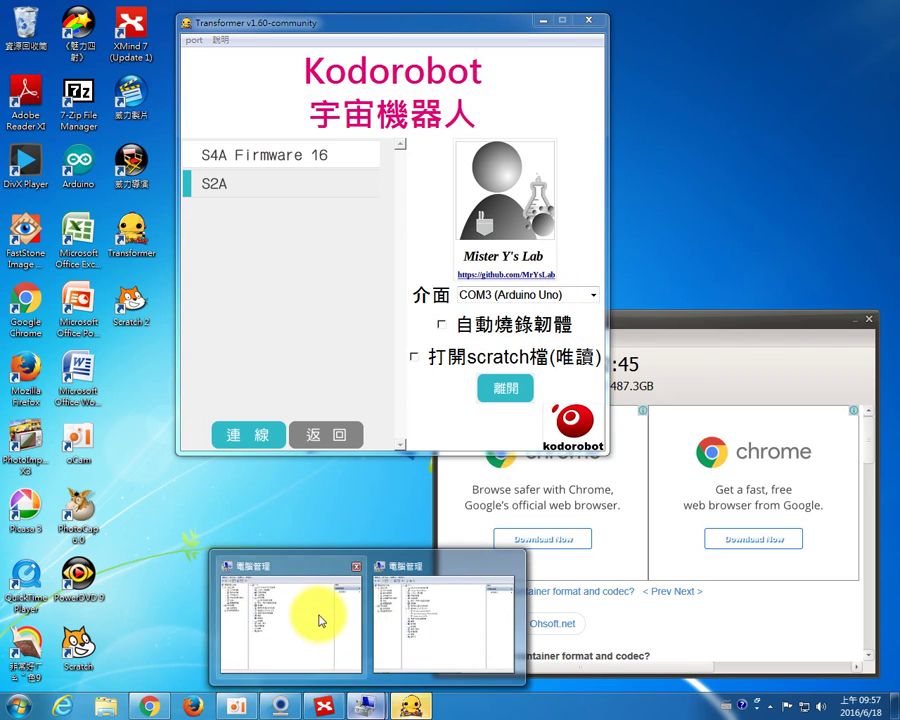
{"action": "left_click", "coordinate": [321, 616]}
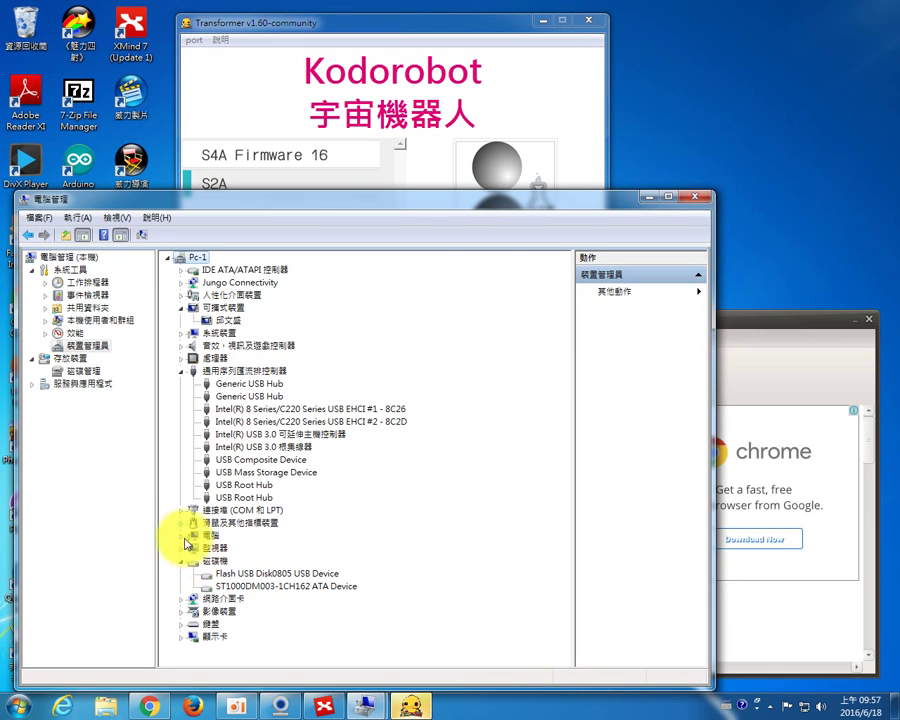
{"action": "left_click", "coordinate": [694, 196]}
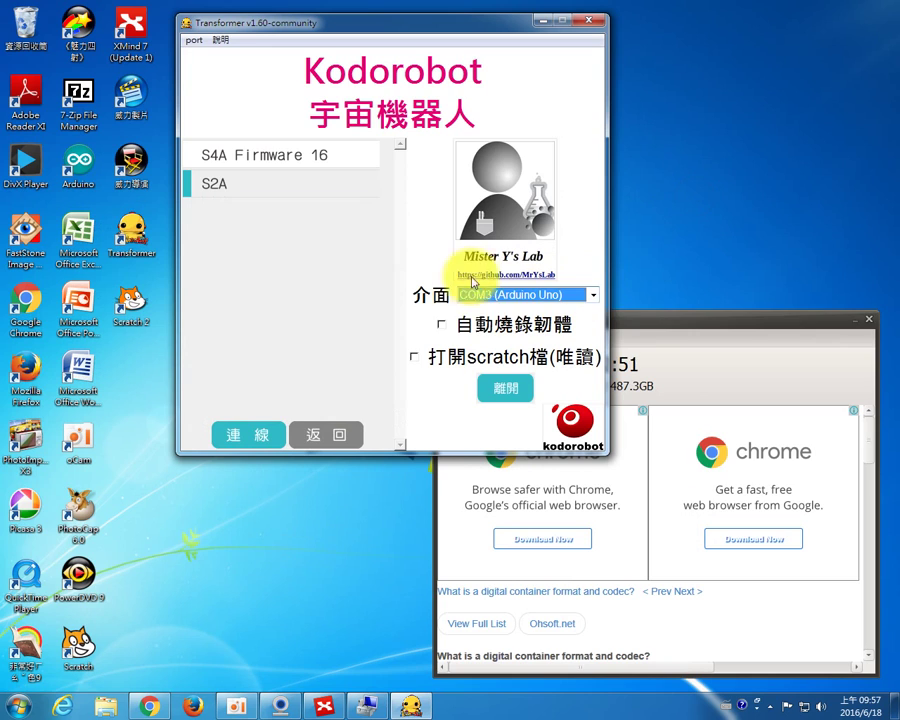
- Enable automatic firmware burning (自動燒錄韌體) and opening the read-only Scratch file (打開scratch檔), and start the S2A connection
{"action": "left_click", "coordinate": [443, 328]}
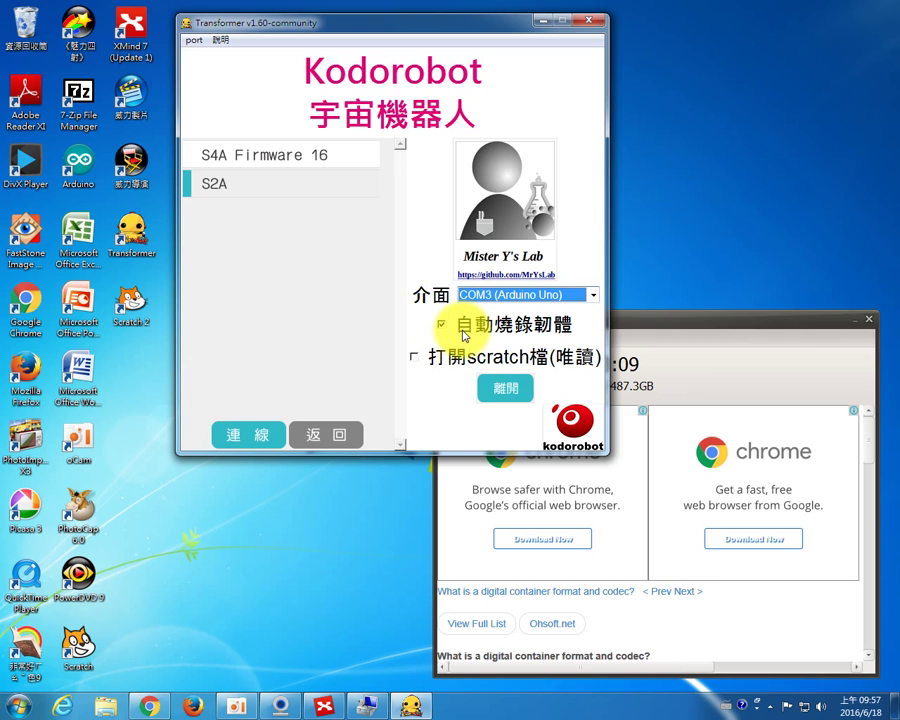
{"action": "left_click", "coordinate": [229, 188]}
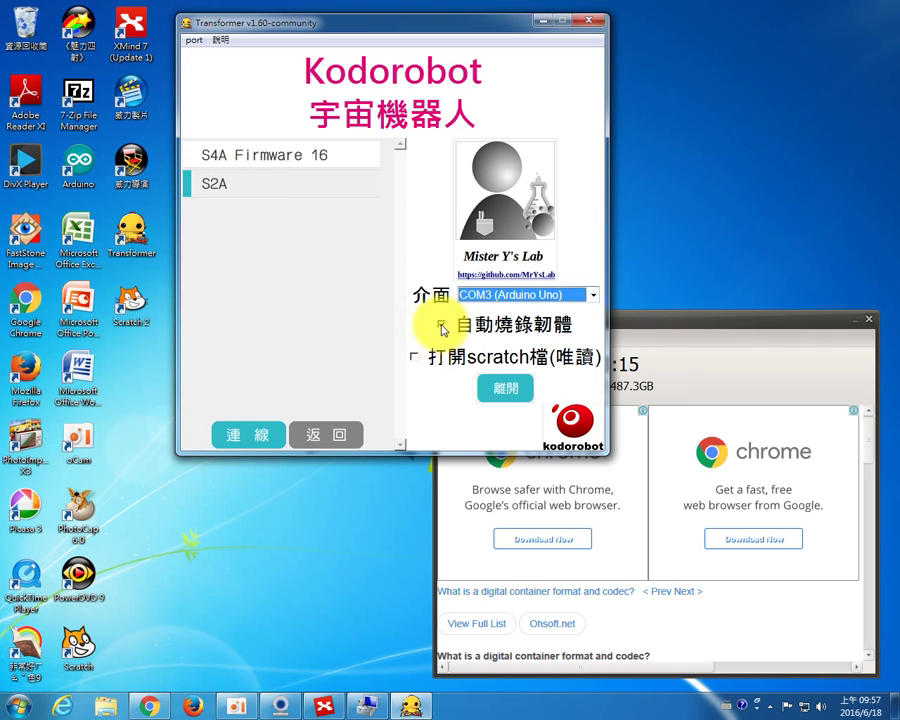
{"action": "left_click", "coordinate": [443, 326]}
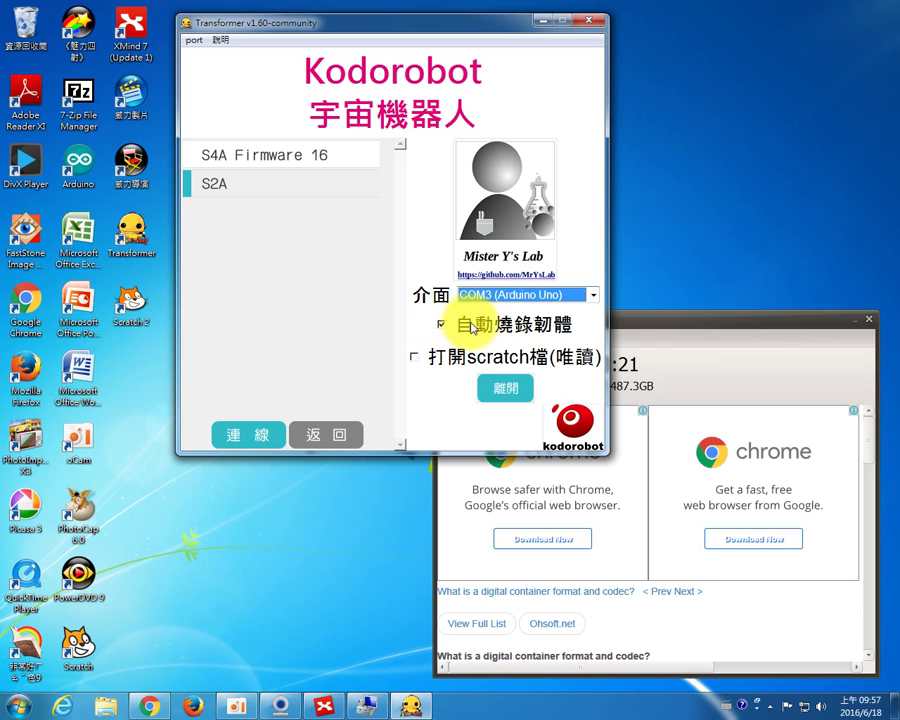
{"action": "left_click", "coordinate": [412, 357]}
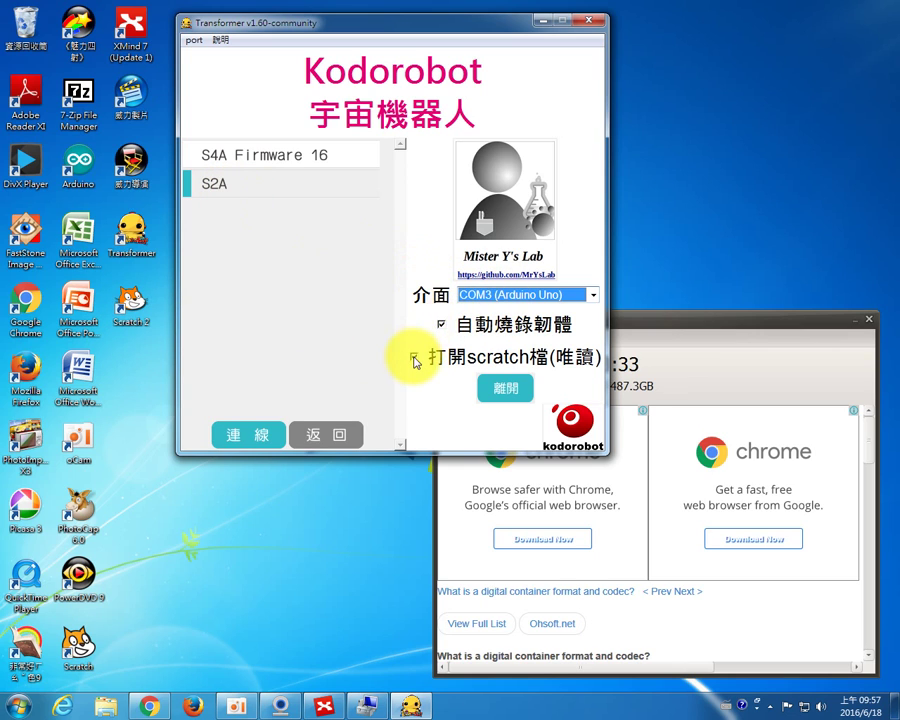
{"action": "left_click", "coordinate": [252, 439]}
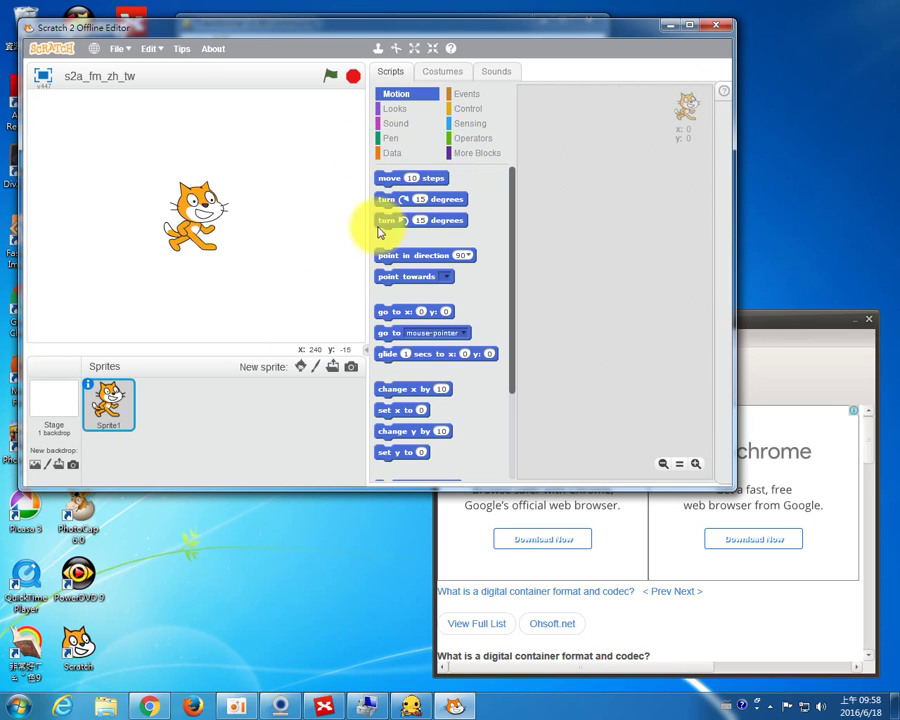
- Switch the language of the Scratch 2 Offline Editor from English to Traditional Chinese
{"action": "left_click", "coordinate": [95, 50]}
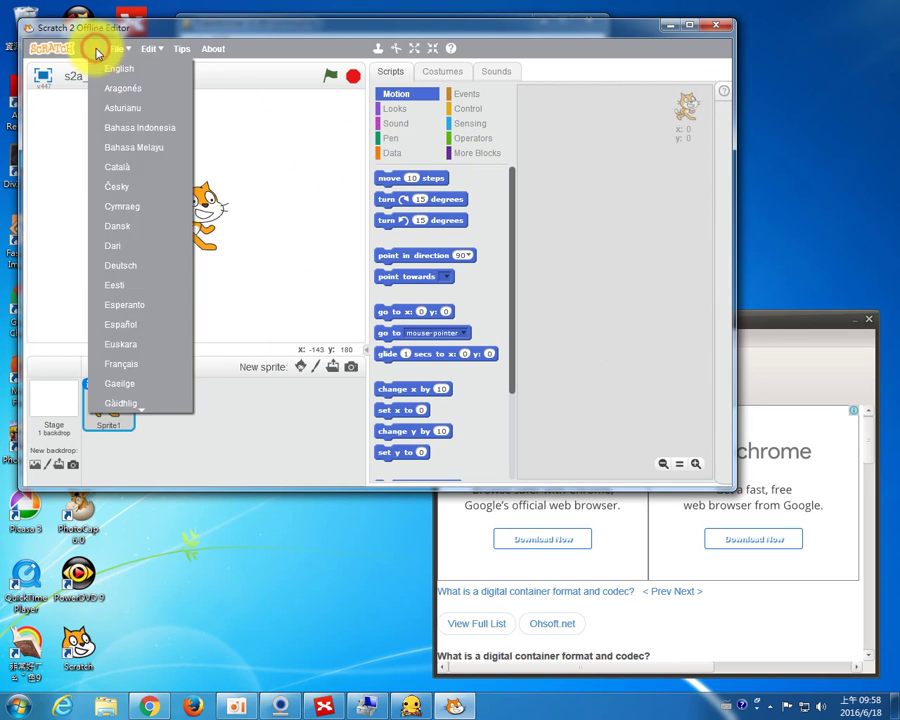
{"action": "mouse_move", "coordinate": [143, 416]}
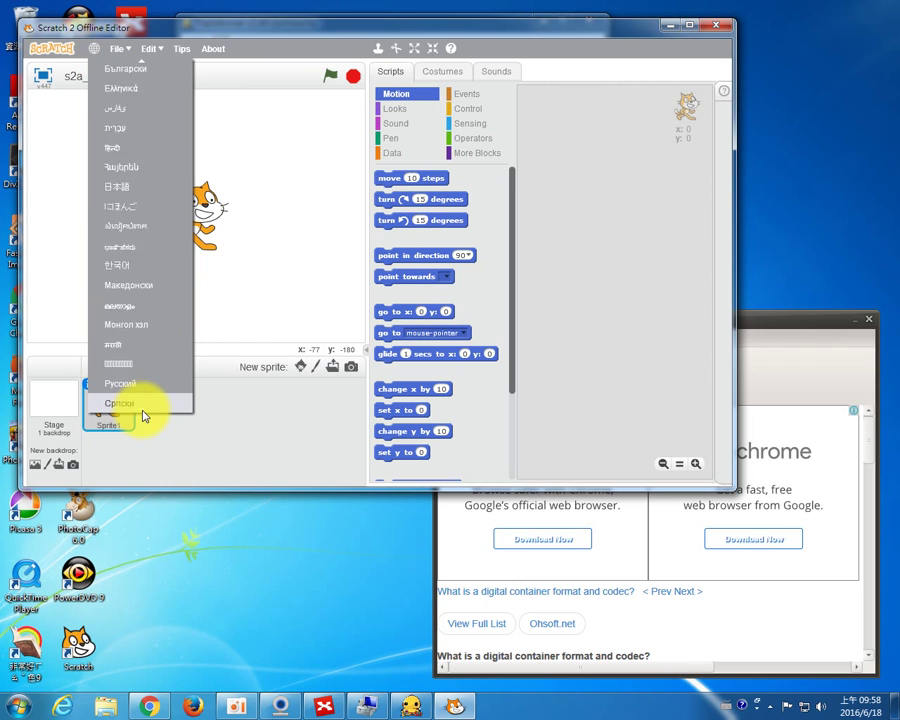
{"action": "left_click", "coordinate": [118, 404]}
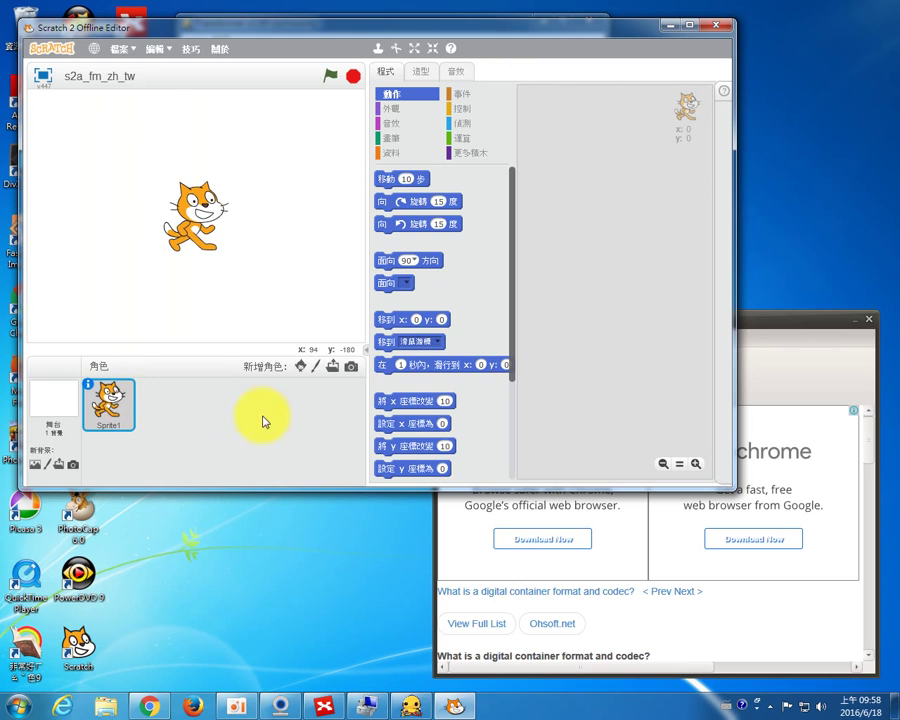
- Show the 更多積木 block category and arrange the Scratch and Transformer windows to view the pairing status beside the s2a_fm connection indicator
{"action": "left_click", "coordinate": [465, 155]}
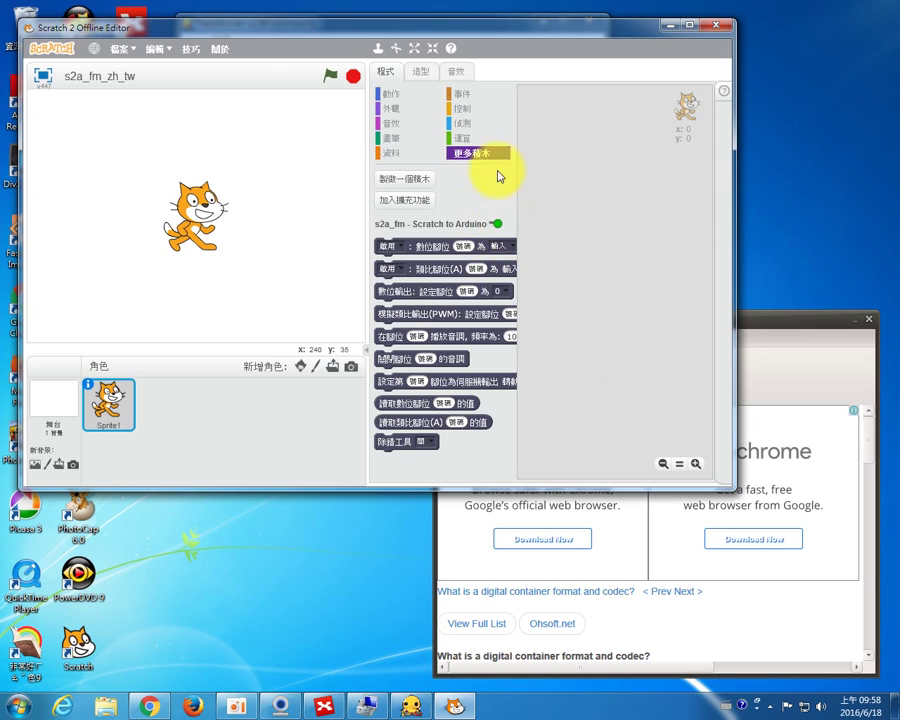
{"action": "left_click_drag", "start_coordinate": [476, 32], "coordinate": [607, 214]}
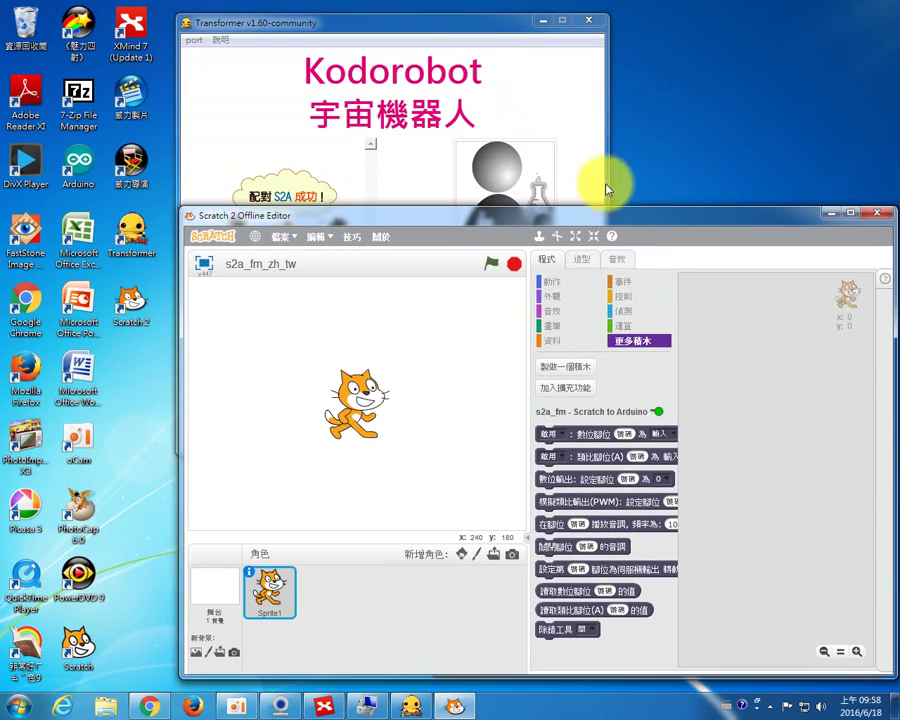
{"action": "left_click", "coordinate": [474, 22]}
{"action": "left_click_drag", "start_coordinate": [474, 22], "coordinate": [333, 12]}
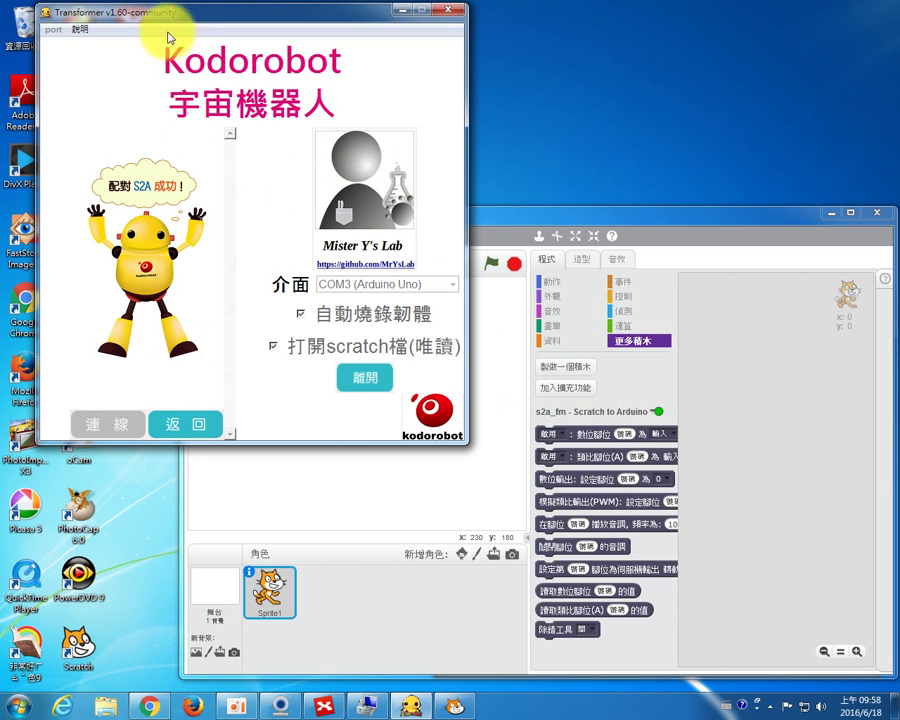
{"action": "left_click_drag", "start_coordinate": [168, 37], "coordinate": [325, 44]}
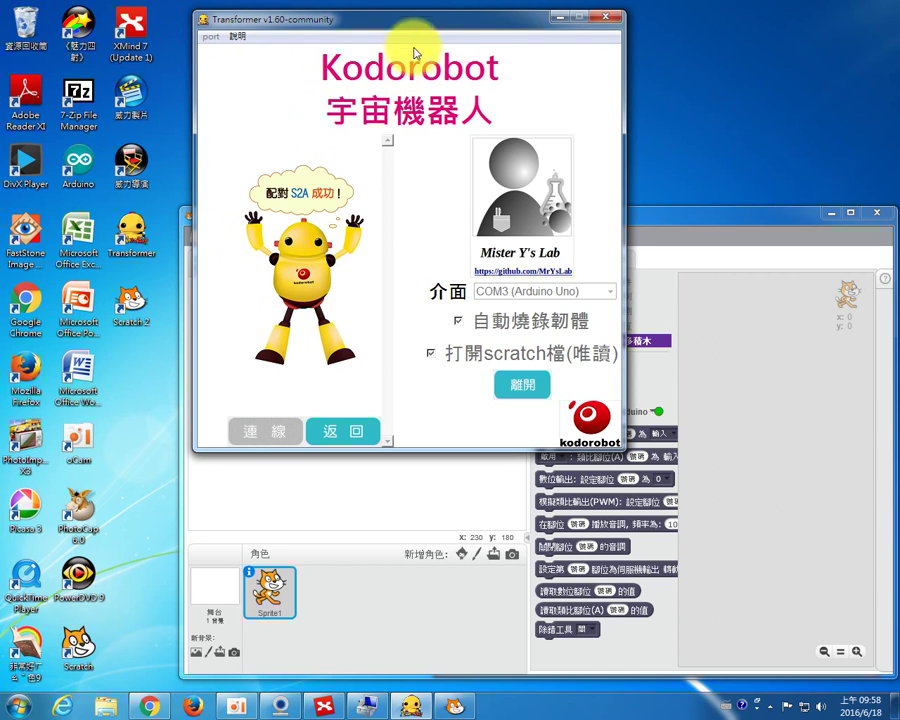
{"action": "left_click_drag", "start_coordinate": [415, 18], "coordinate": [273, 18]}
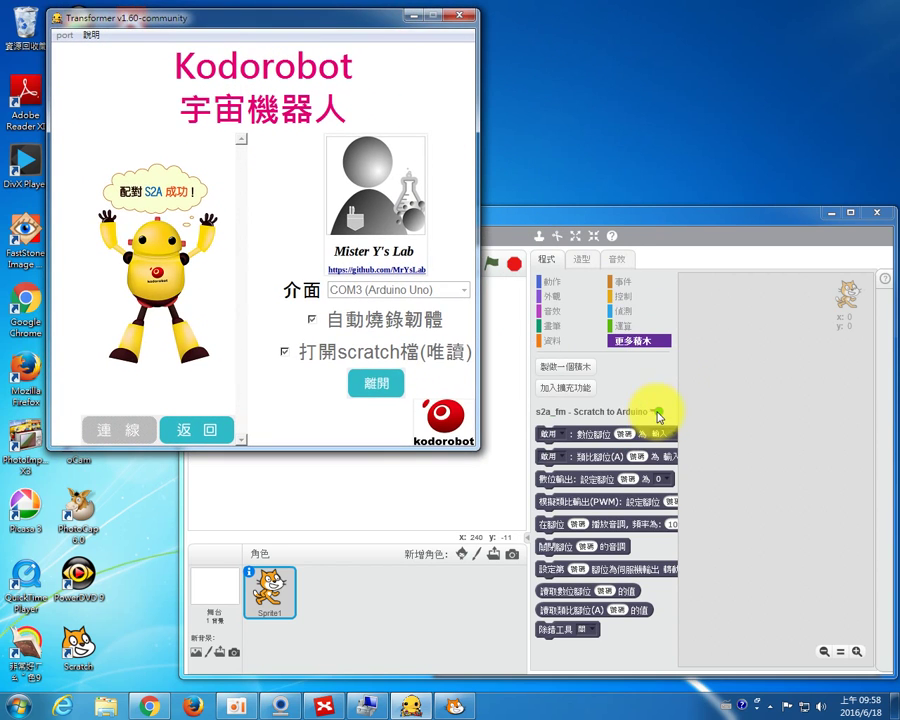